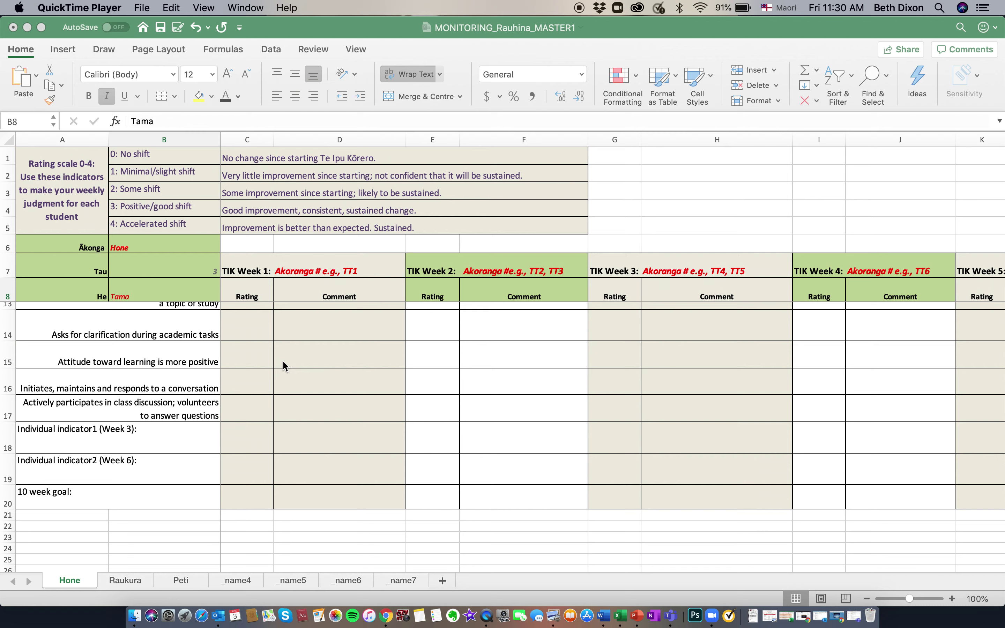
Step: Switch from QuickTime Player to the MONITORING_Rauhina_MASTER1 Excel workbook
key("super+Tab")
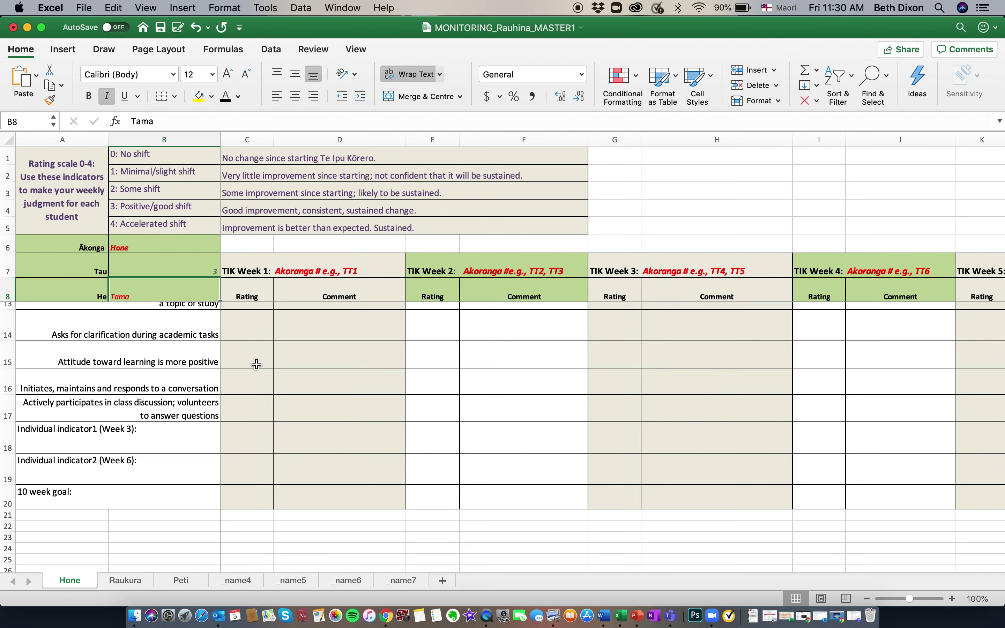
Step: Scroll the Home sheet so row 9, 'Completed tasks successfully', sits under the rating headers
scroll(256, 364, "up", 5)
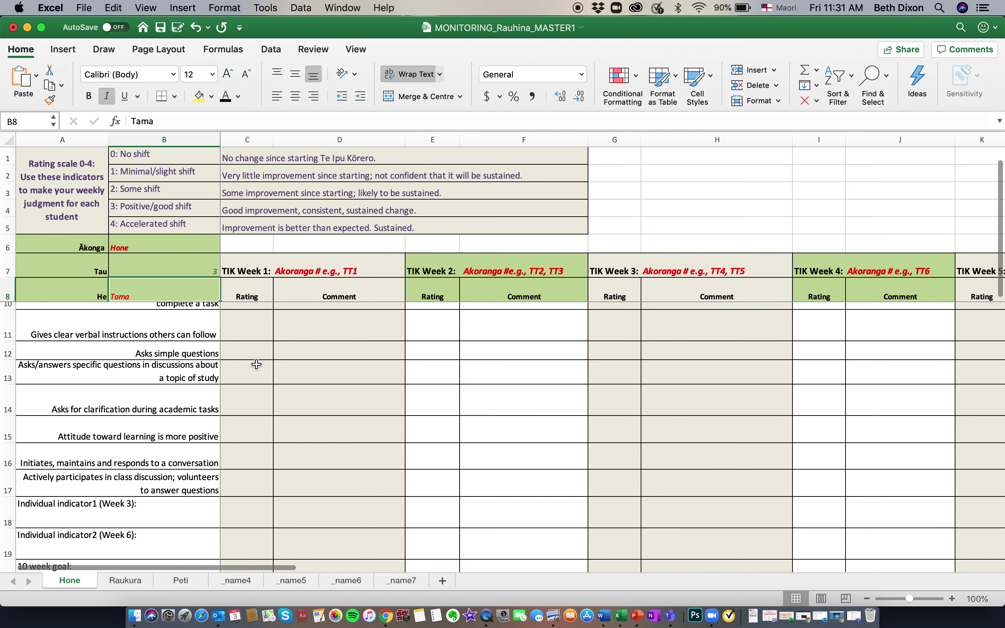
scroll(257, 364, "up", 1)
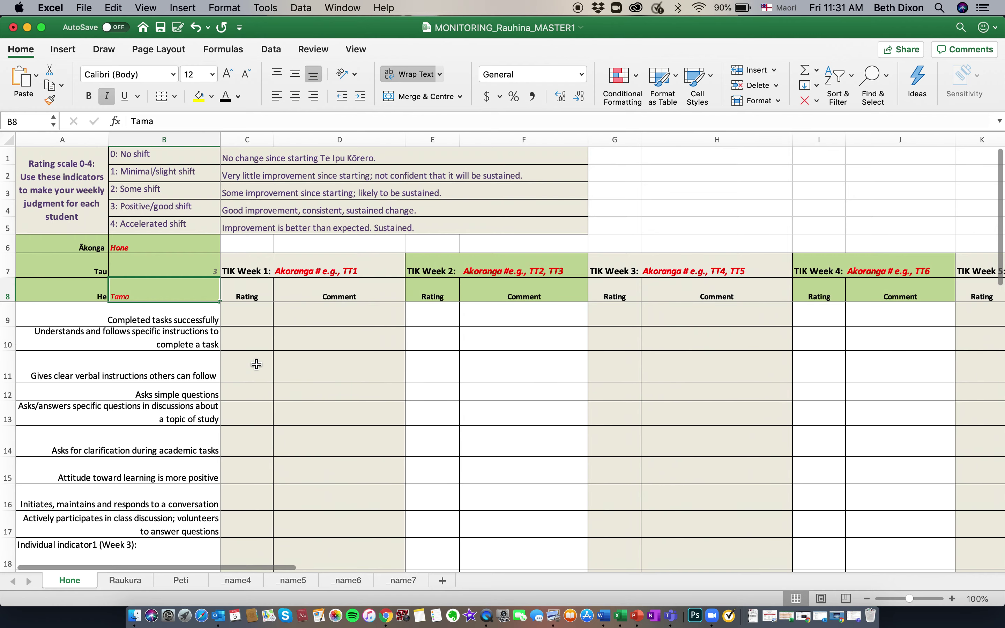
left_click(179, 319)
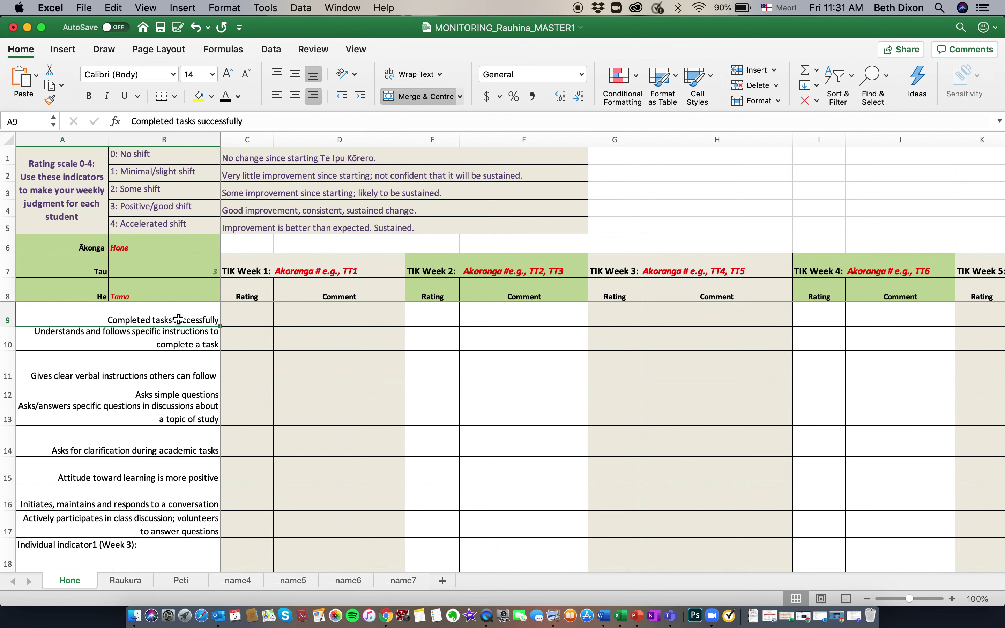
scroll(257, 383, "down", 5)
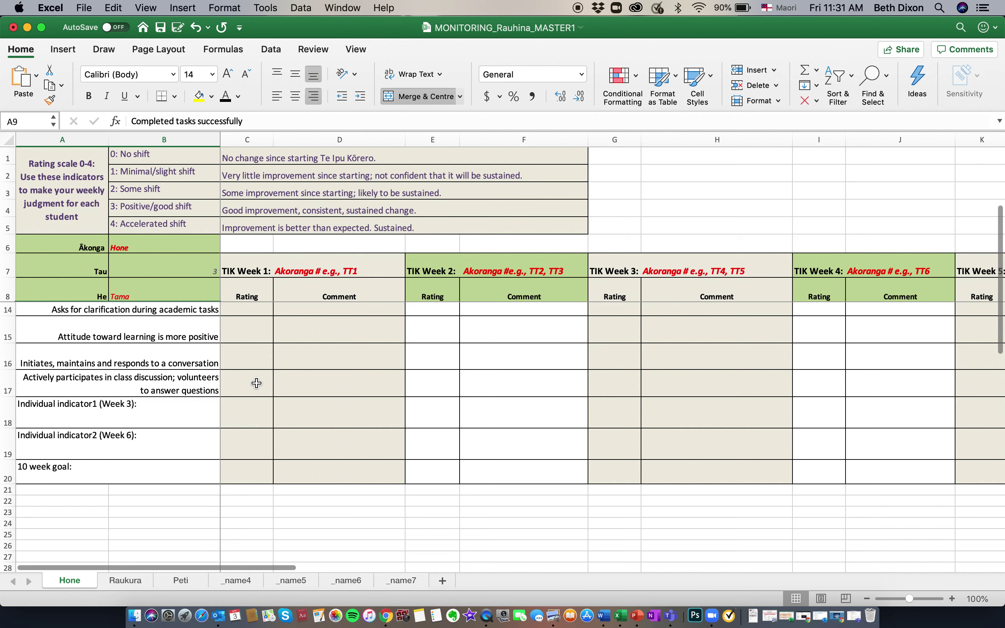
scroll(257, 384, "down", 1)
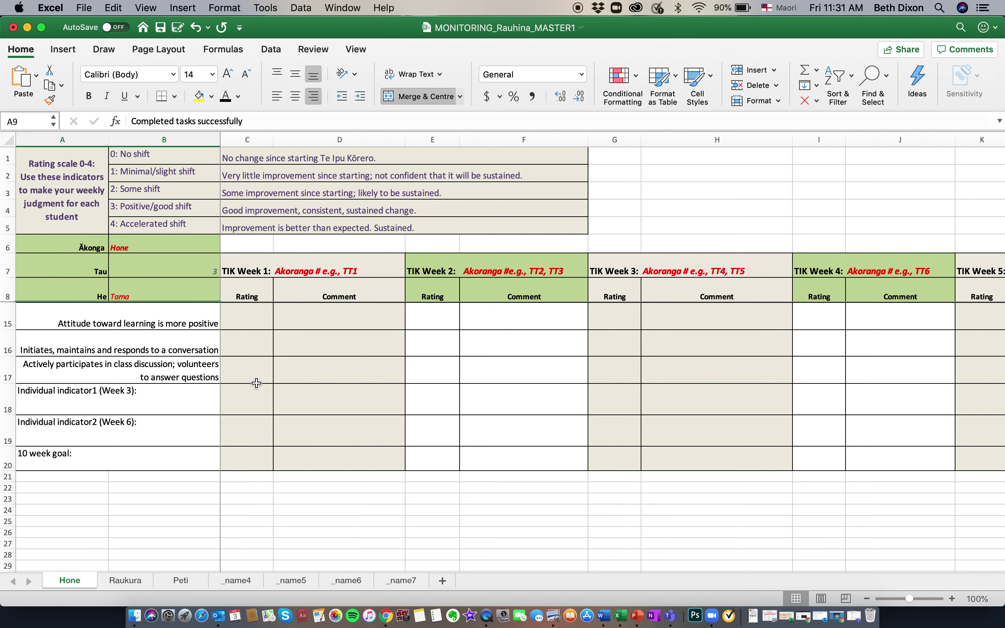
scroll(256, 383, "up", 6)
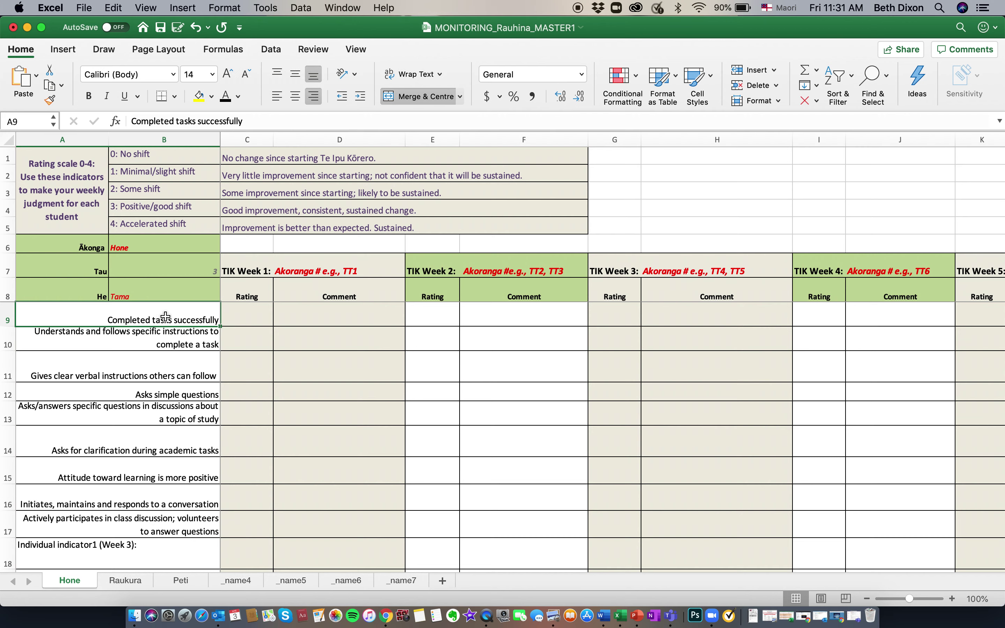
Step: Pick Kāore/No in C9, 1: Minimal/slight shift in C10 and 0: No shift in C11
left_click(247, 316)
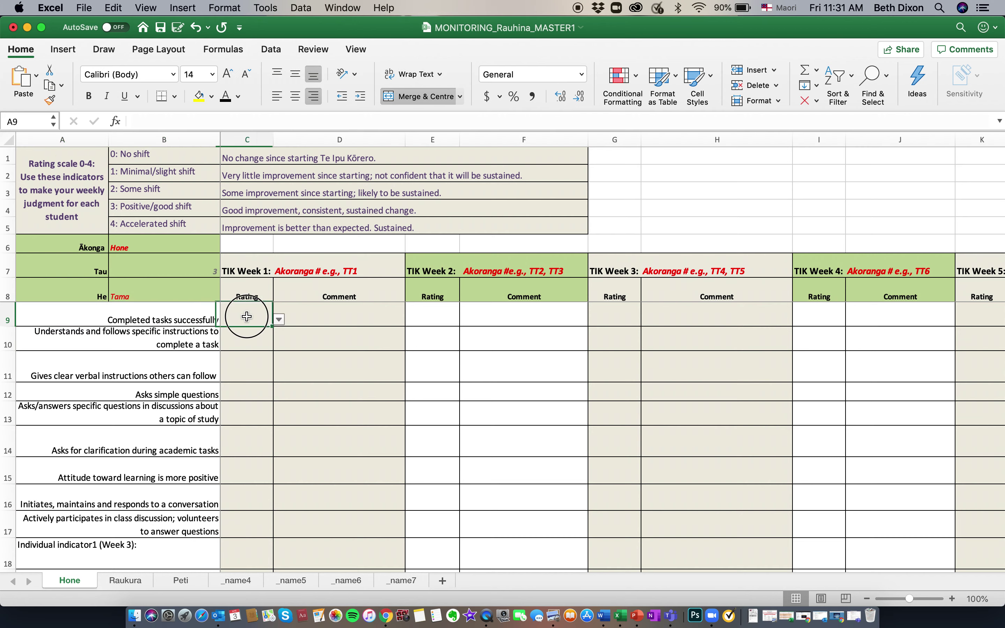
left_click(280, 318)
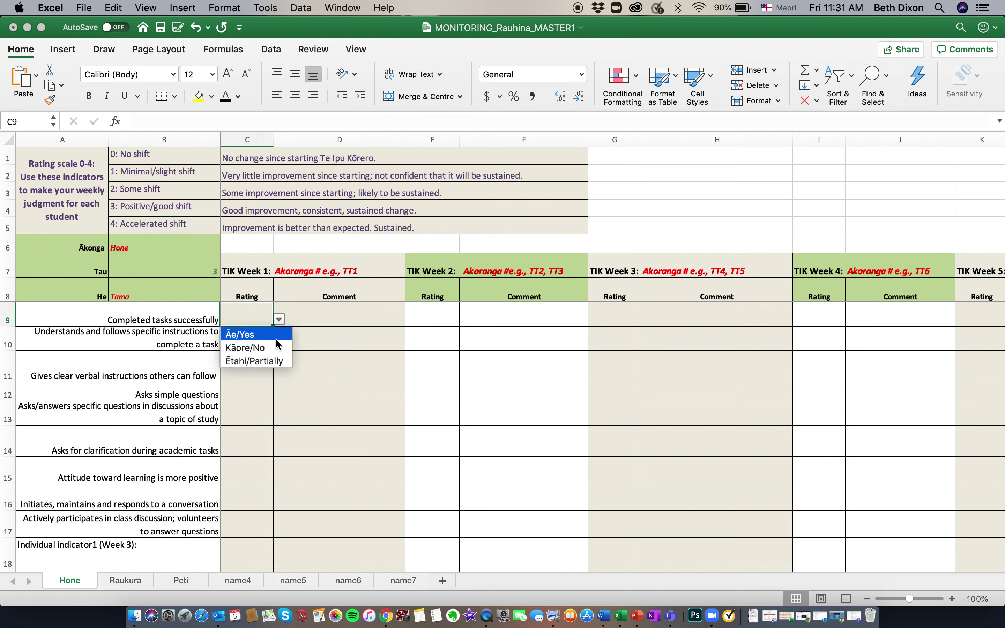
left_click(276, 349)
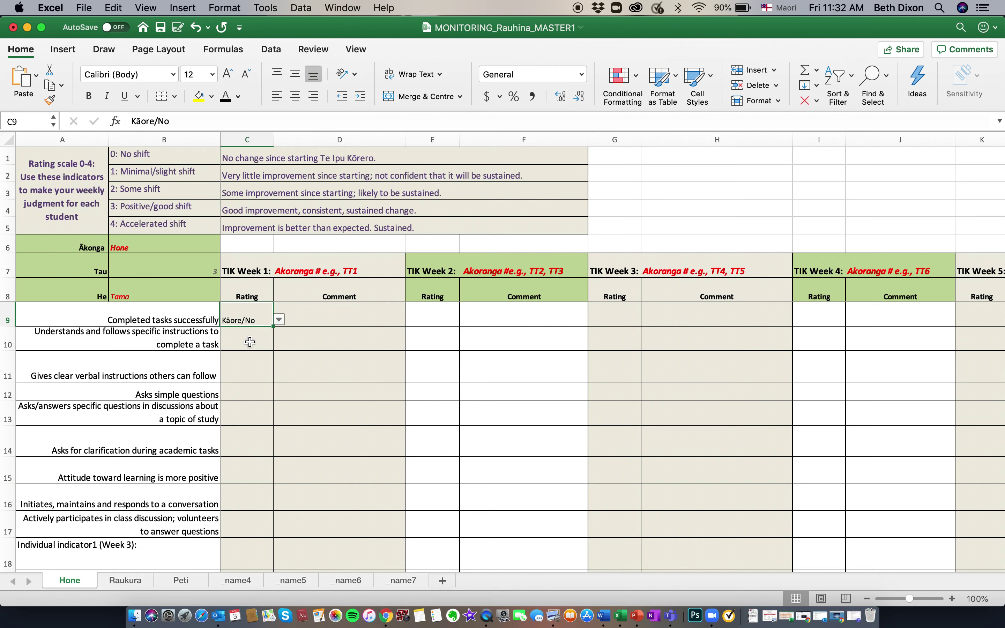
left_click(250, 342)
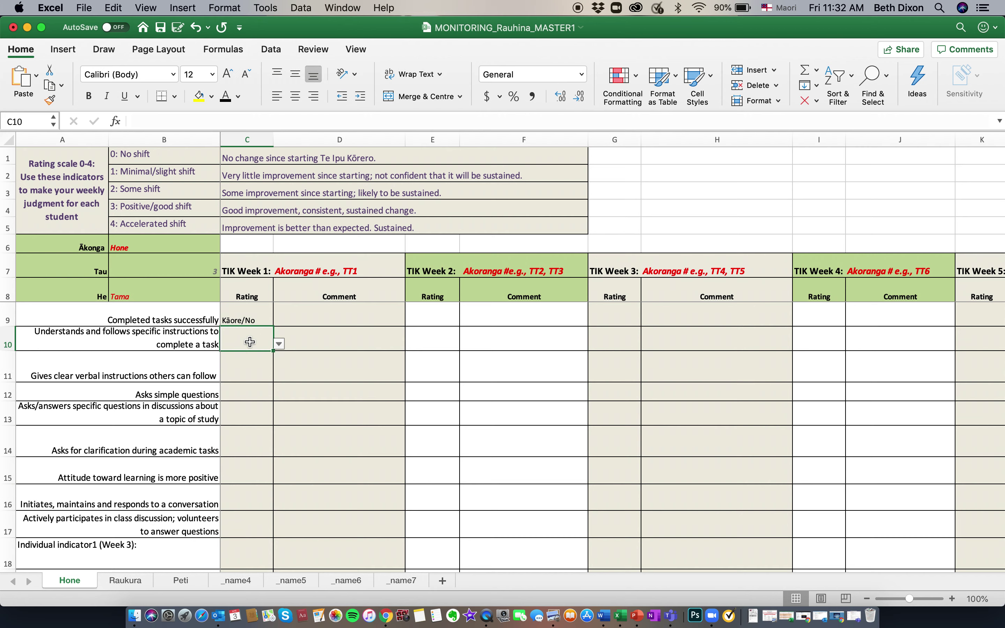
left_click(279, 344)
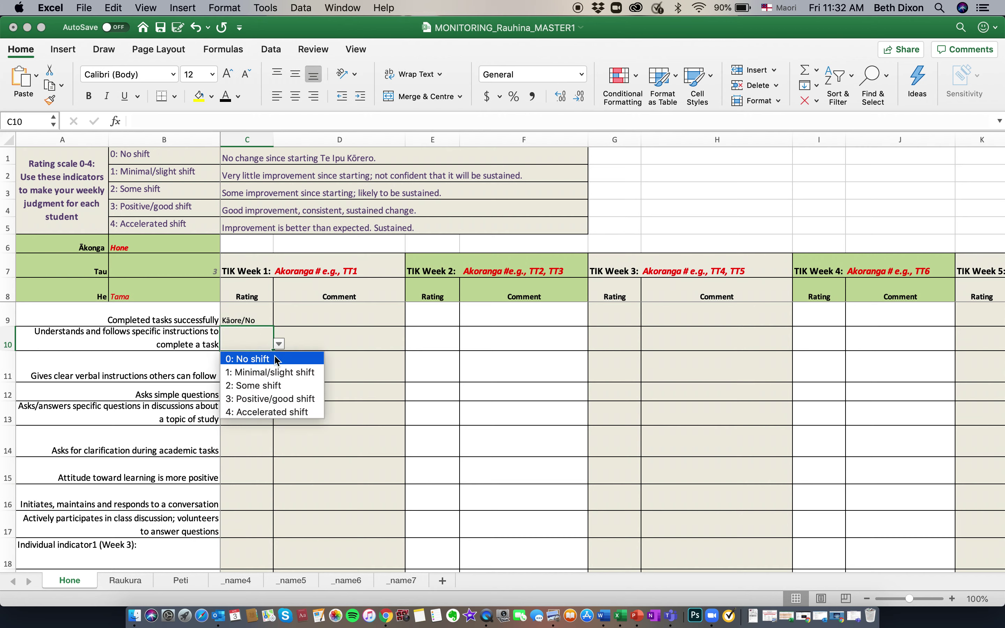
left_click(277, 373)
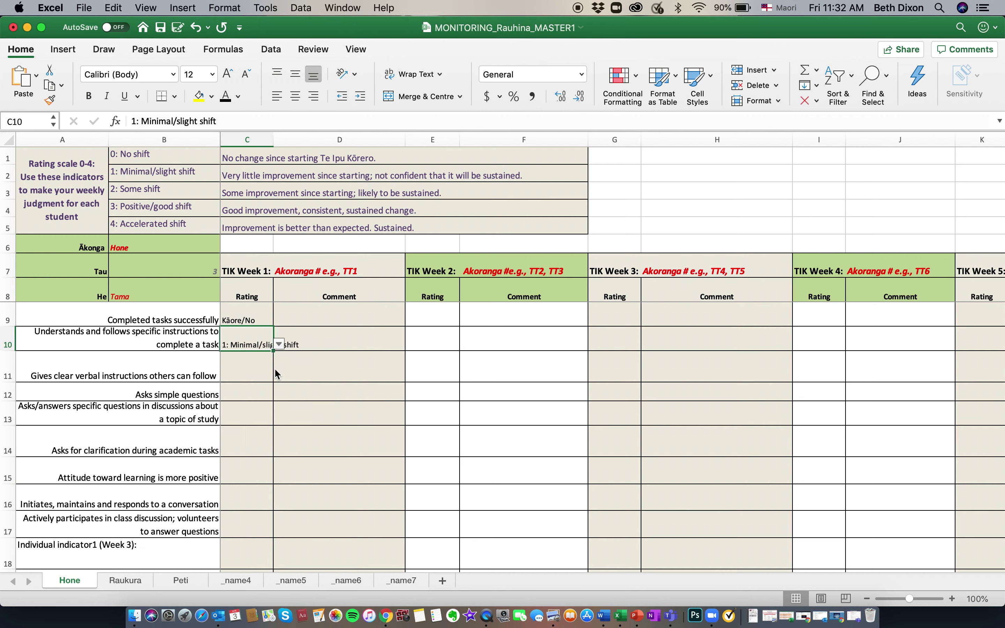
left_click(188, 373)
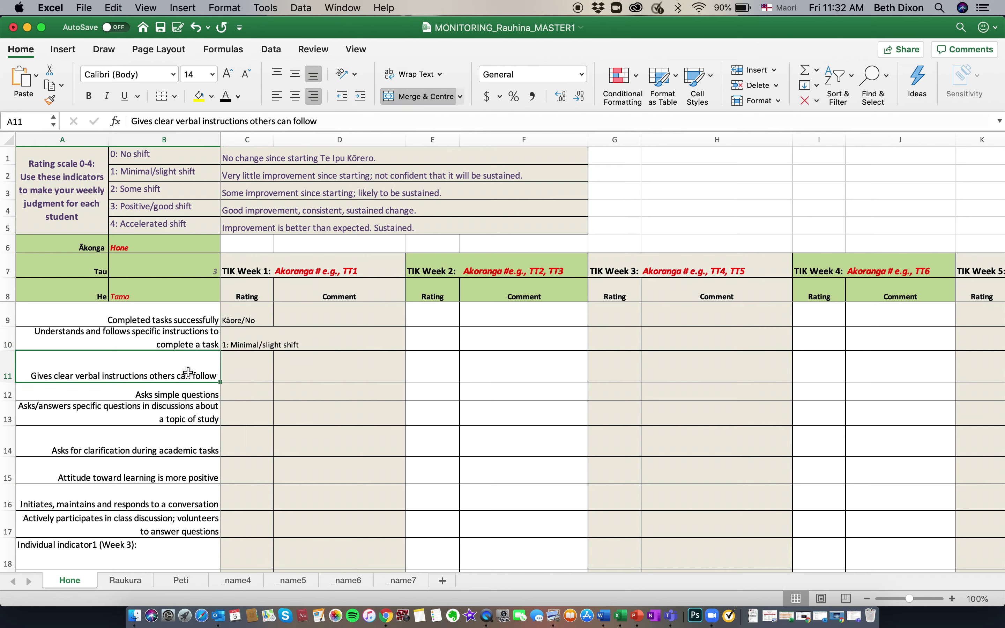
left_click(243, 371)
left_click(280, 375)
left_click(245, 389)
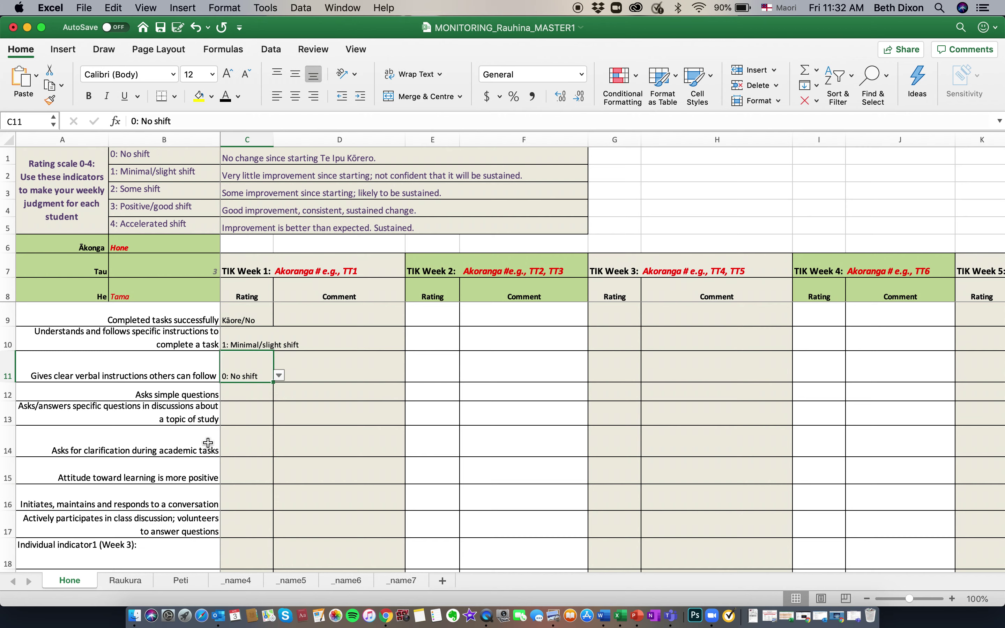
left_click(196, 473)
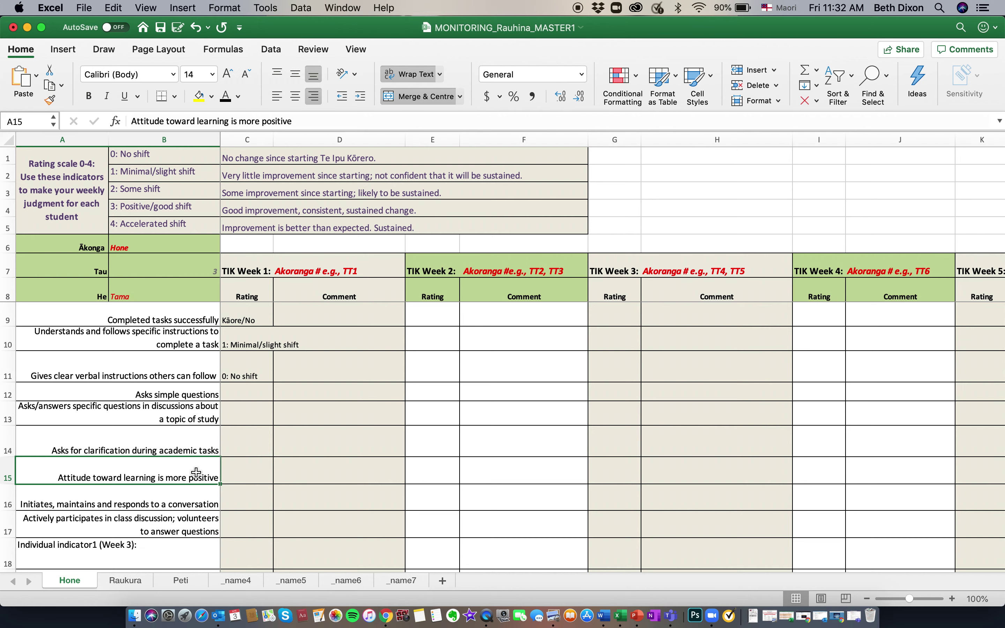
Step: Set C15 to 1: Minimal/slight shift, then move to the Raukura sheet
left_click(244, 470)
left_click(280, 477)
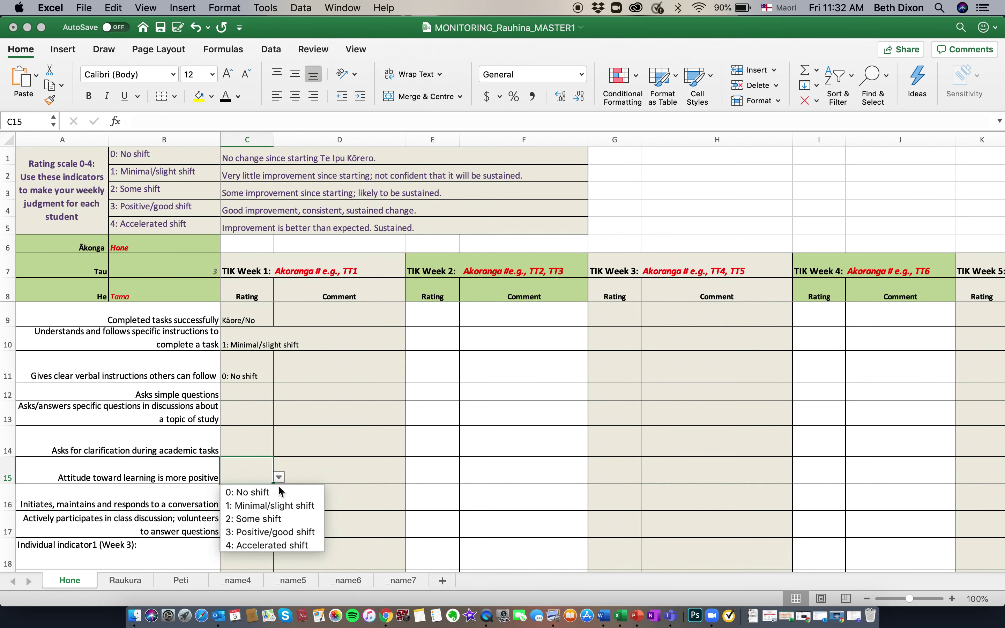
left_click(280, 506)
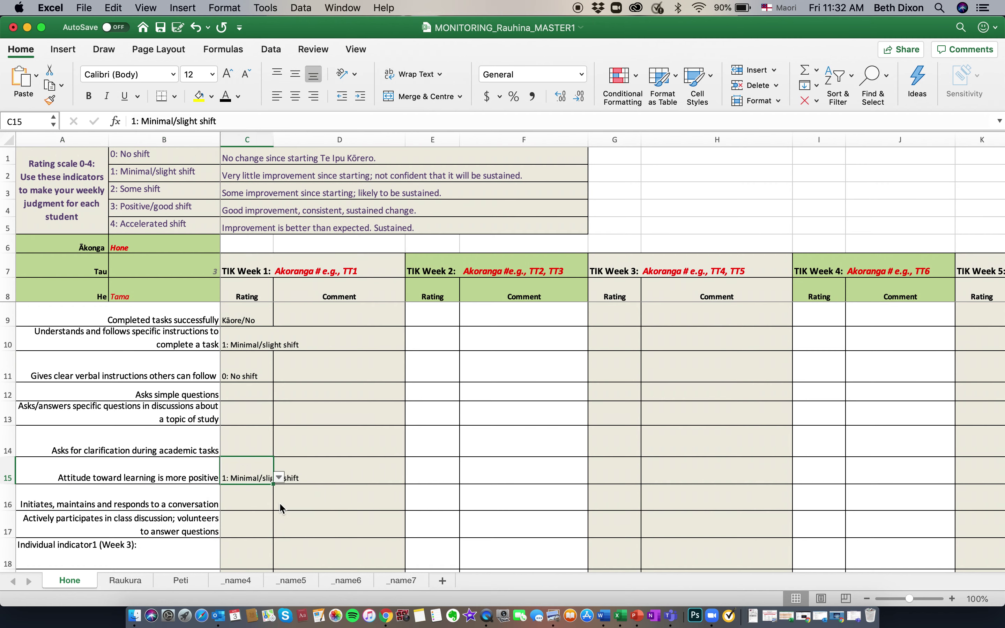
scroll(280, 503, "down", 2)
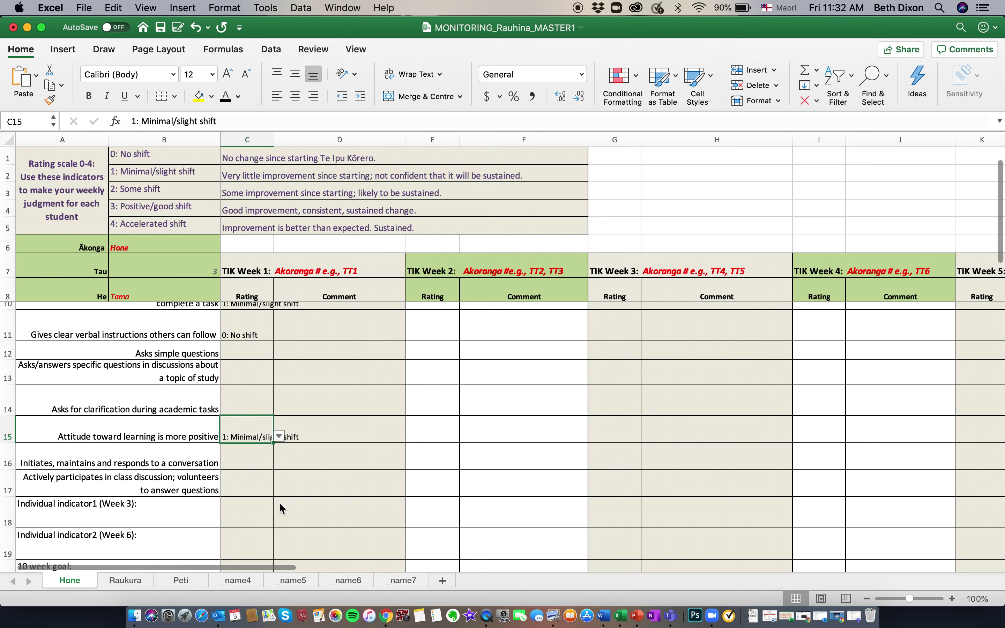
scroll(280, 503, "up", 2)
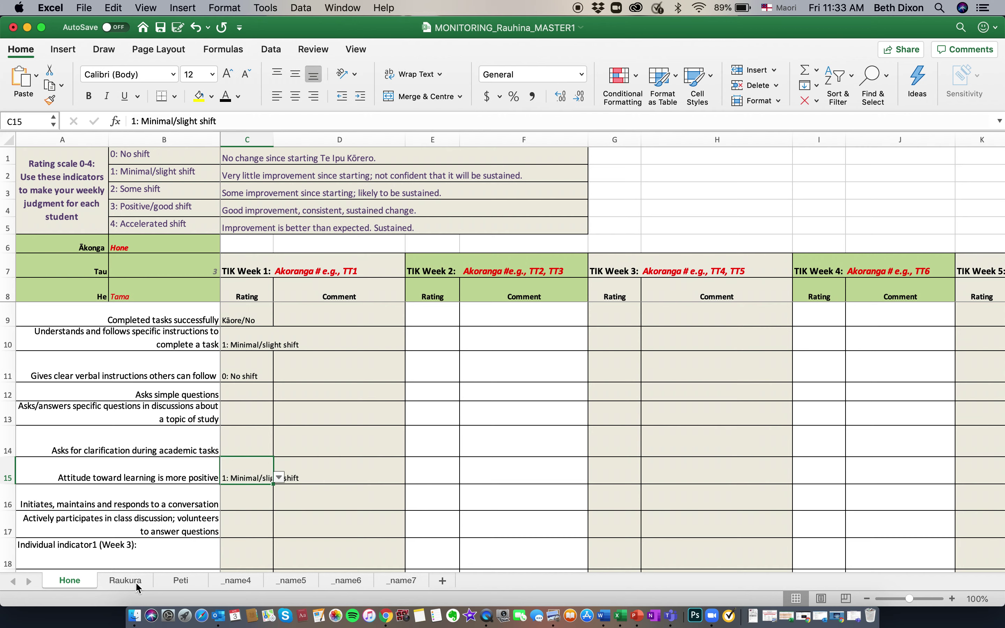
left_click(126, 581)
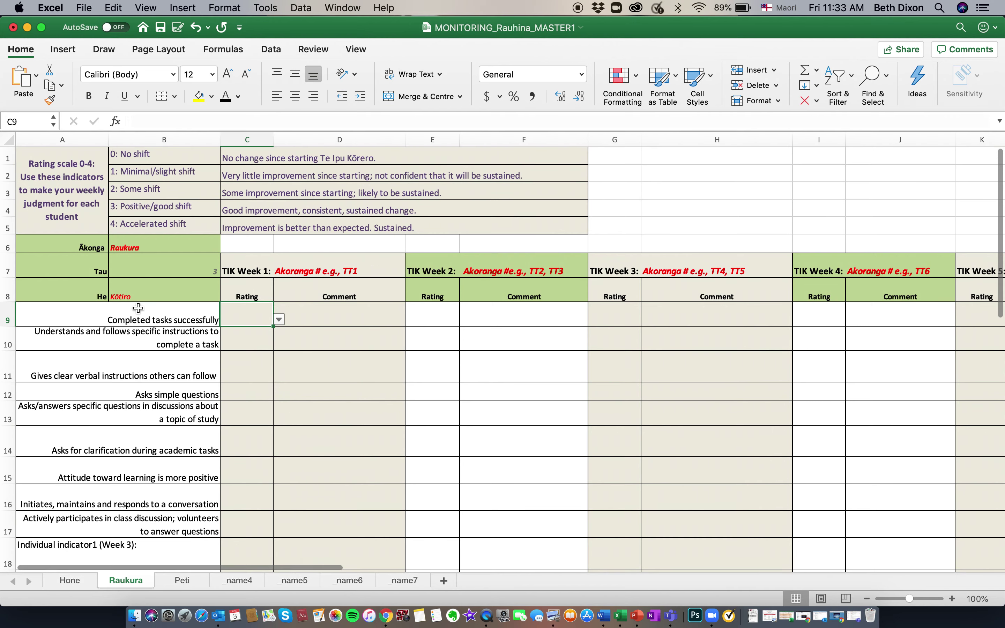
Step: On Raukura, rate C9 Āe/Yes and C10 1: Minimal/slight shift
left_click(279, 319)
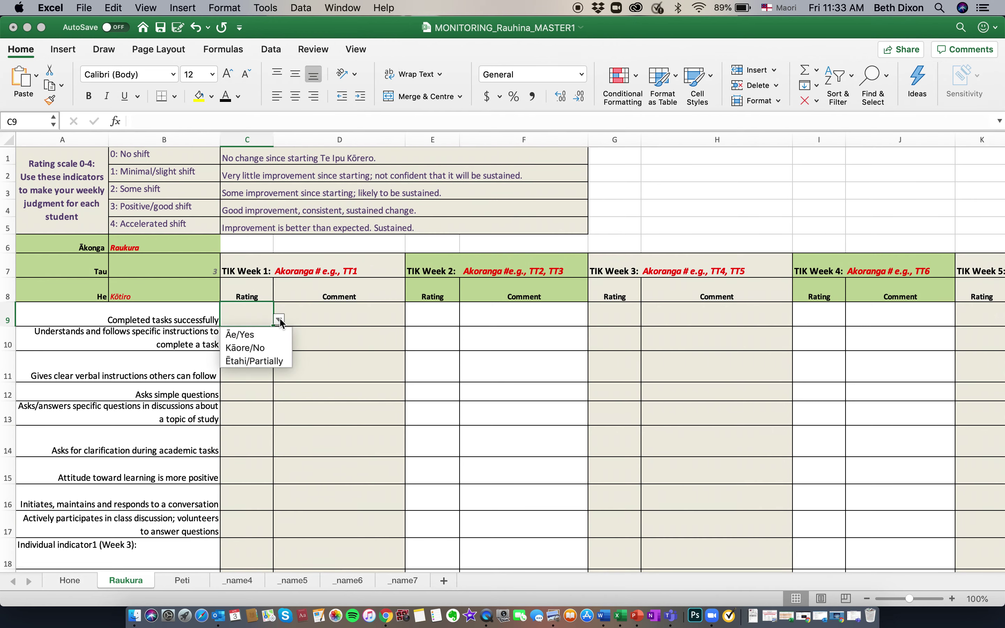
left_click(269, 336)
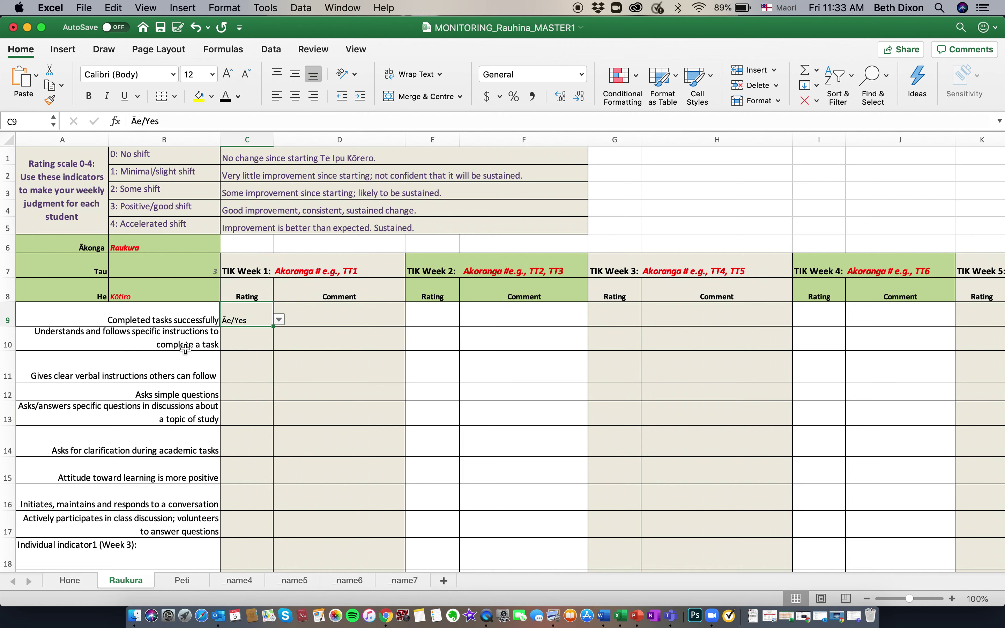
left_click(259, 346)
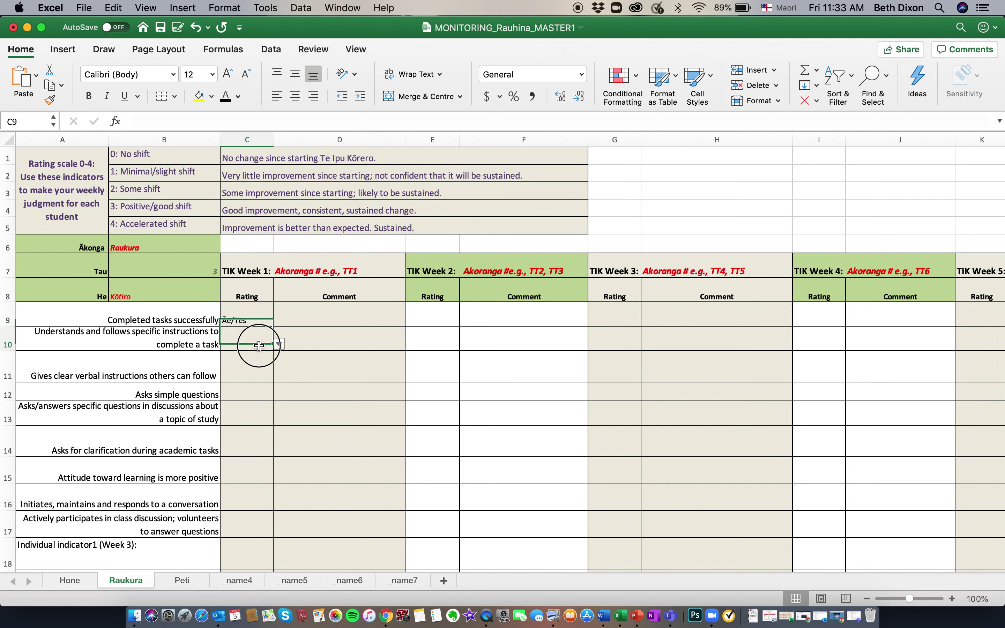
left_click(279, 344)
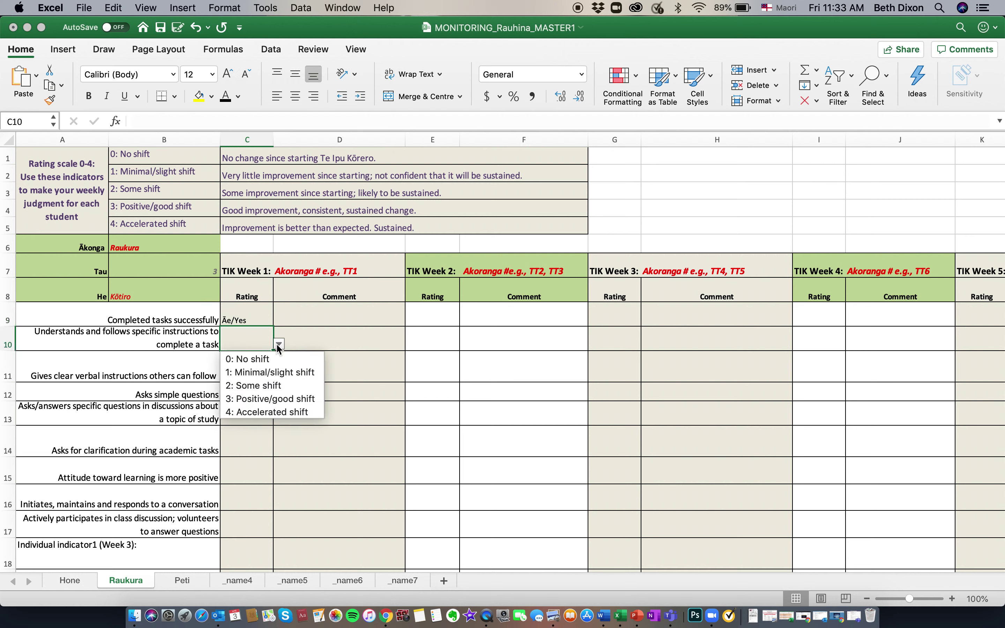
left_click(271, 373)
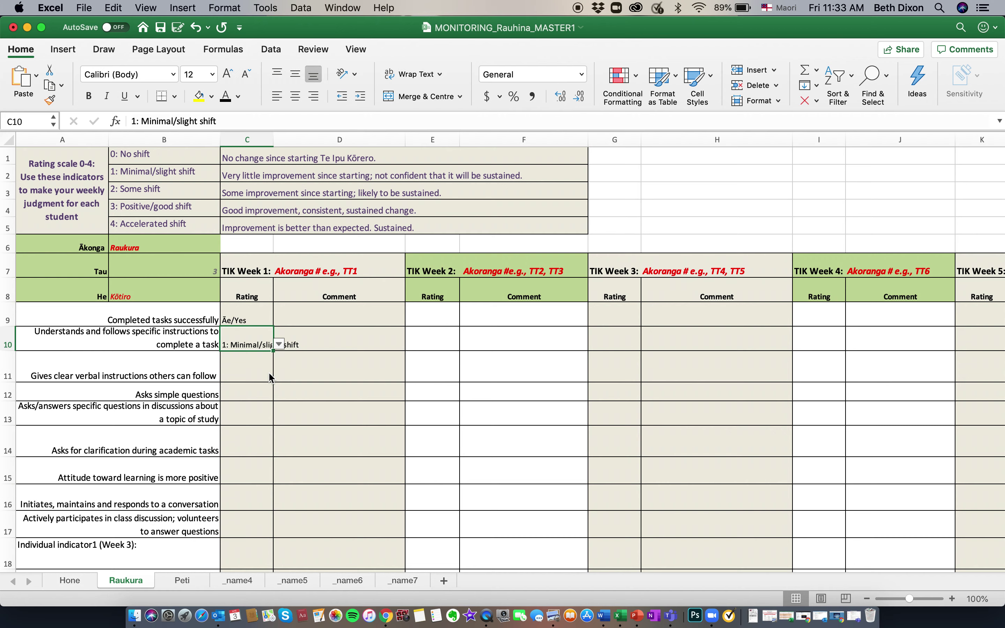
Step: Rate C11 0: No shift and C15 2: Some shift, then go to the Peti sheet
left_click(256, 373)
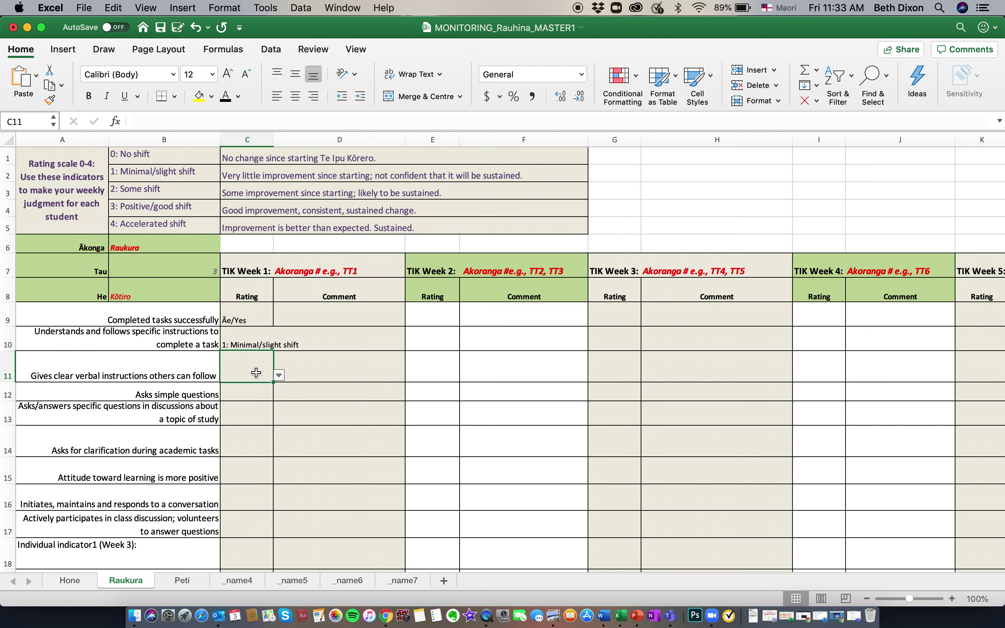
left_click(279, 376)
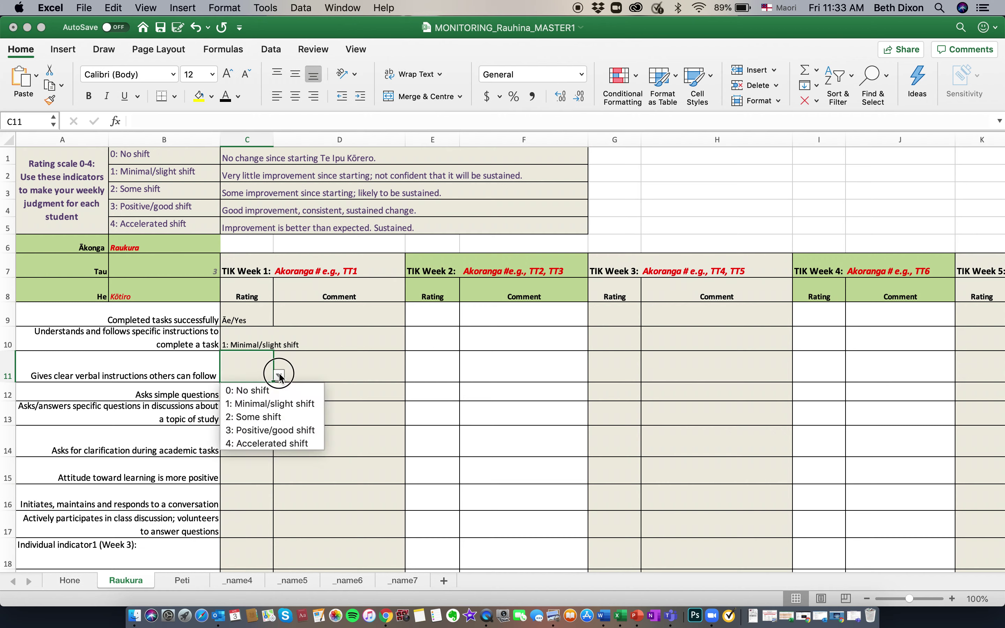
left_click(271, 389)
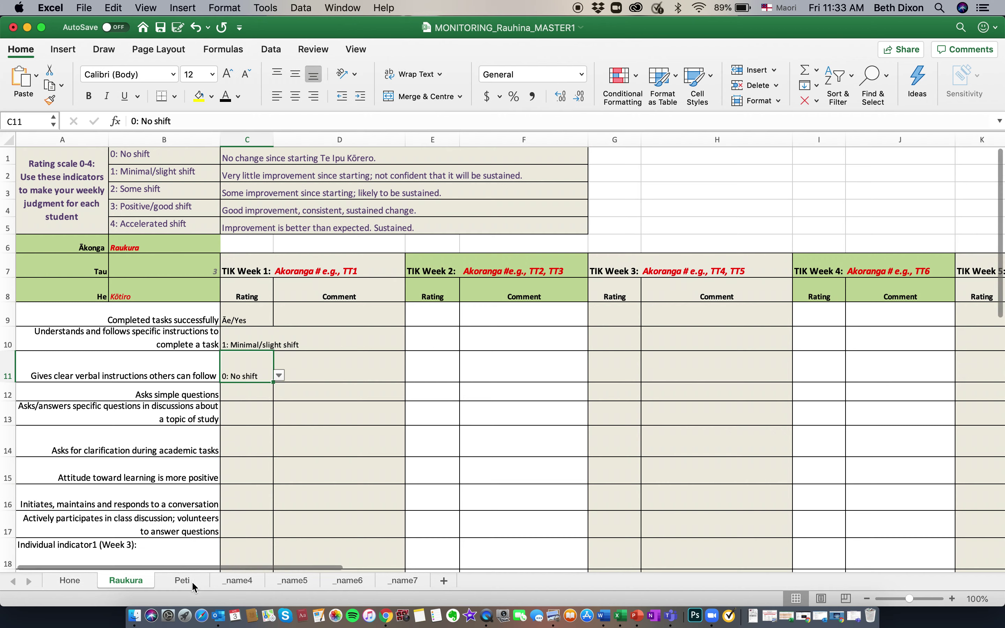
left_click(258, 480)
left_click(278, 477)
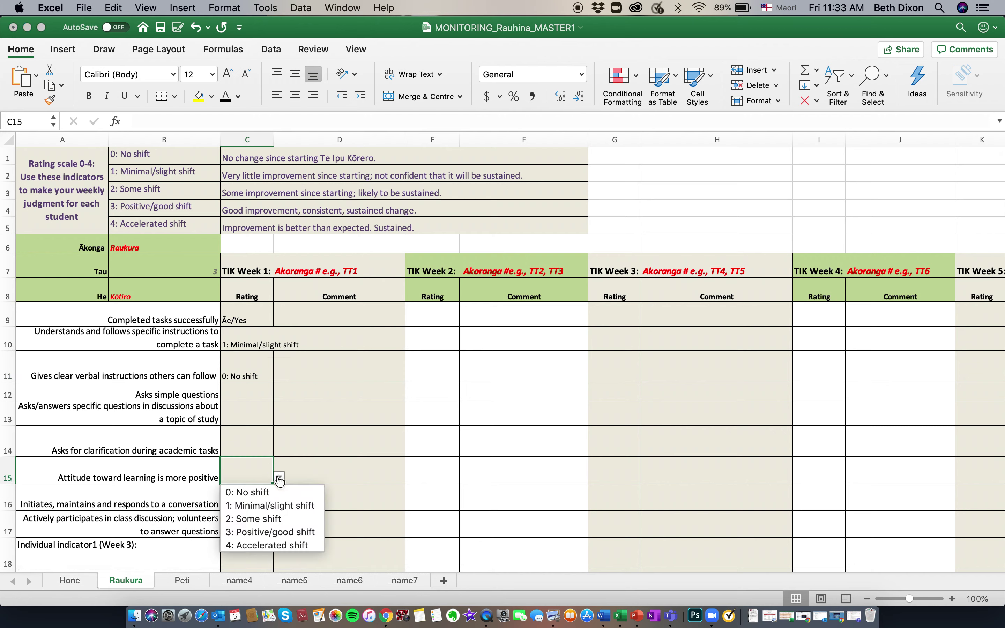
left_click(277, 519)
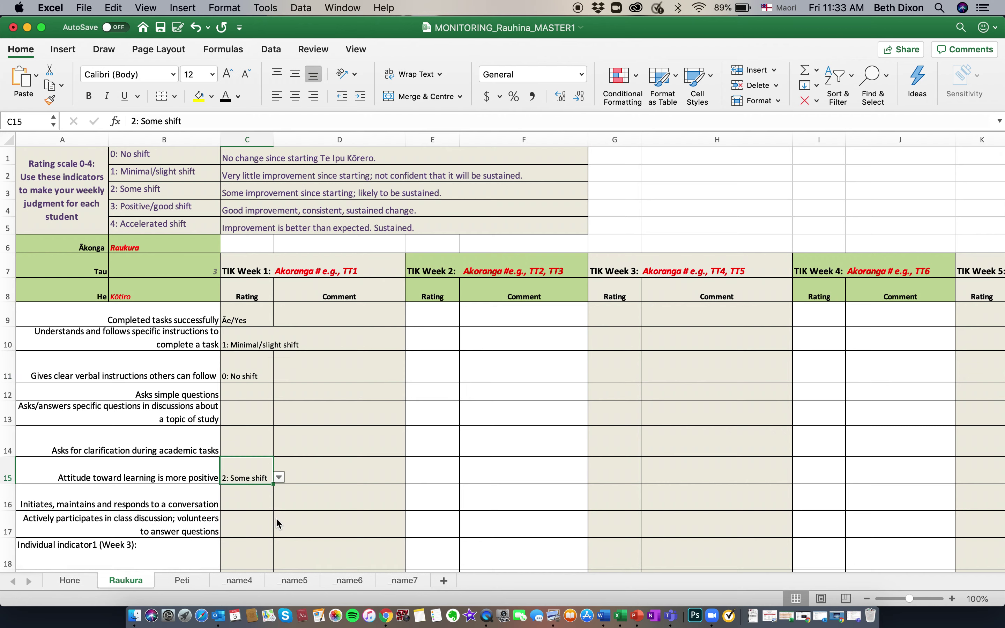
left_click(184, 583)
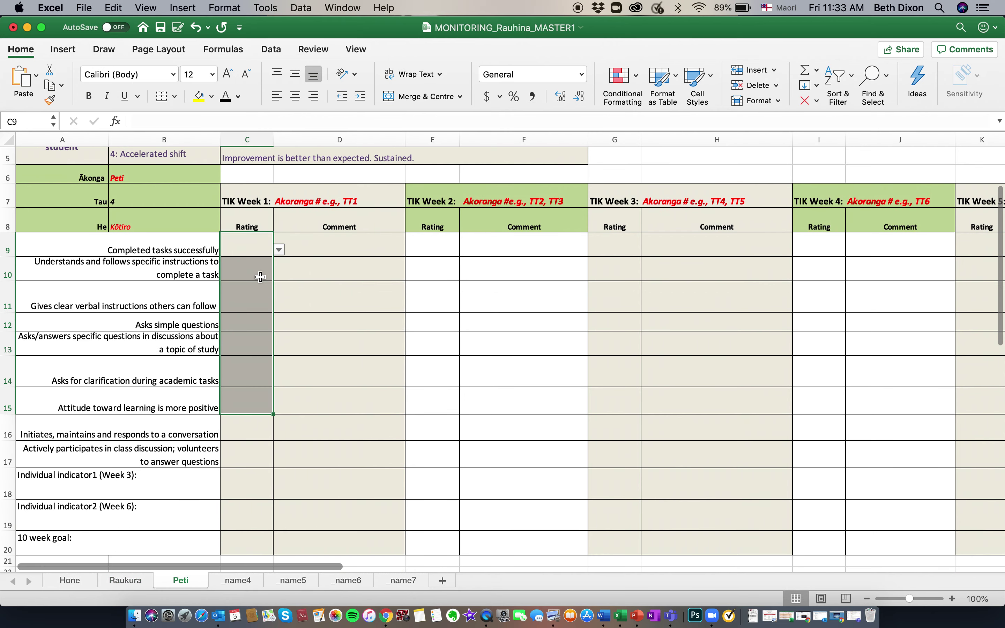
Step: On Peti, rate C9 Kāore/No and C10 1: Minimal/slight shift
left_click(258, 248)
left_click(278, 250)
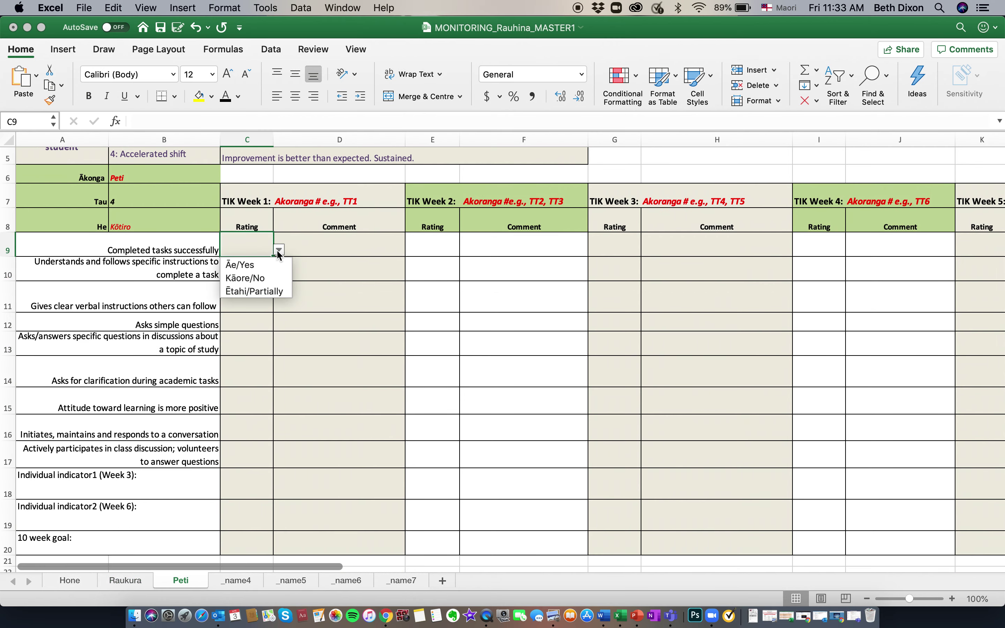
left_click(262, 279)
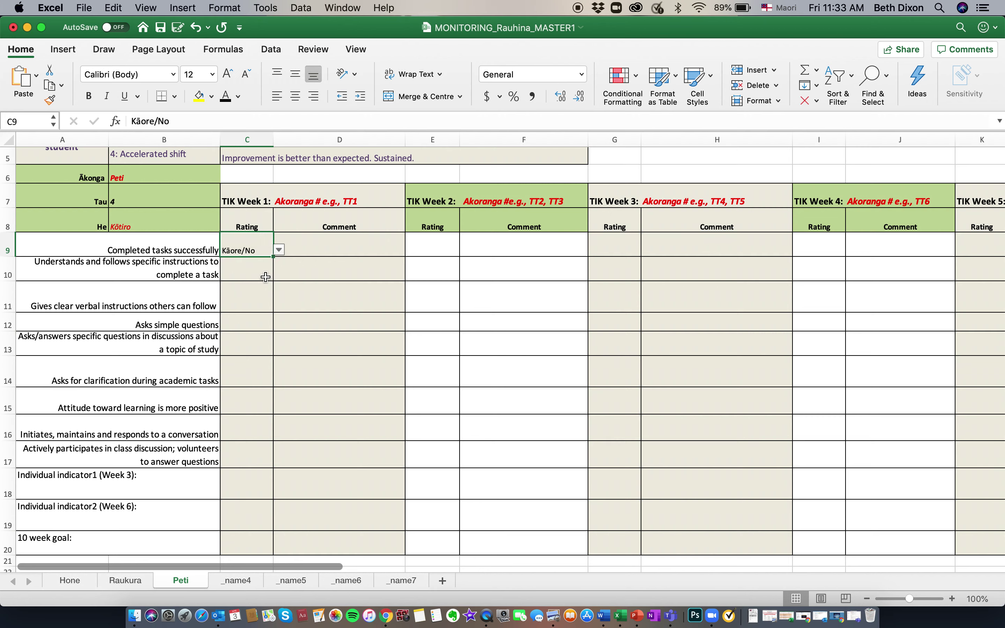
left_click(255, 273)
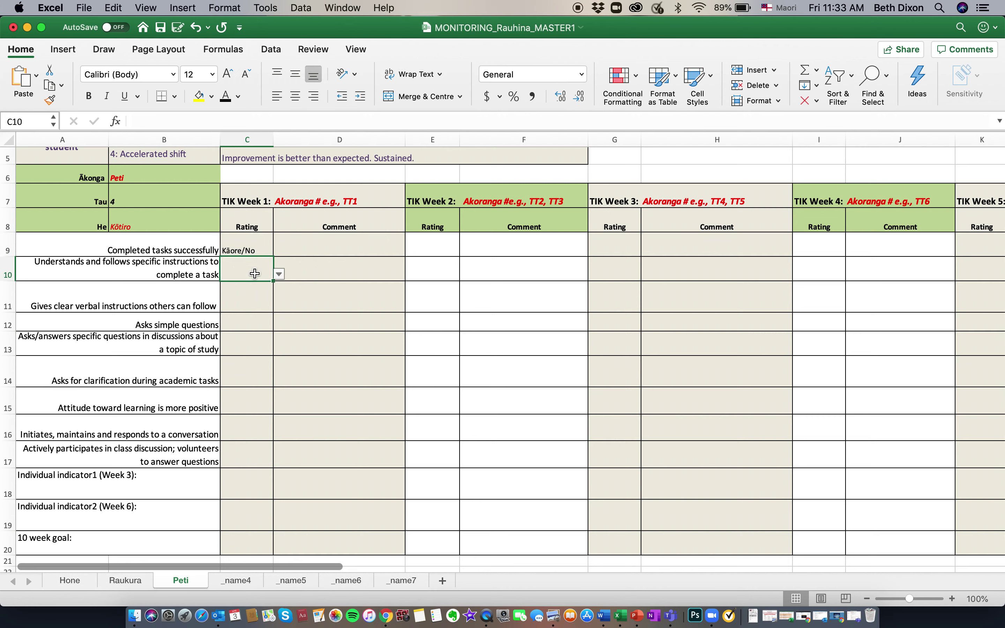
left_click(280, 274)
left_click(277, 303)
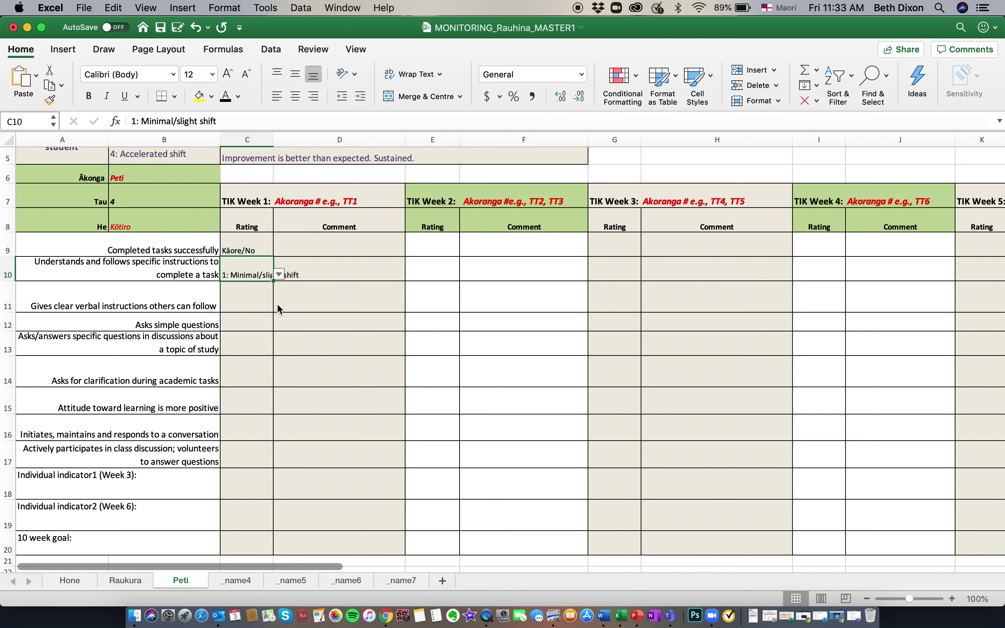
Step: Rate C11 0: No shift and C15 1: Minimal/slight shift
left_click(250, 300)
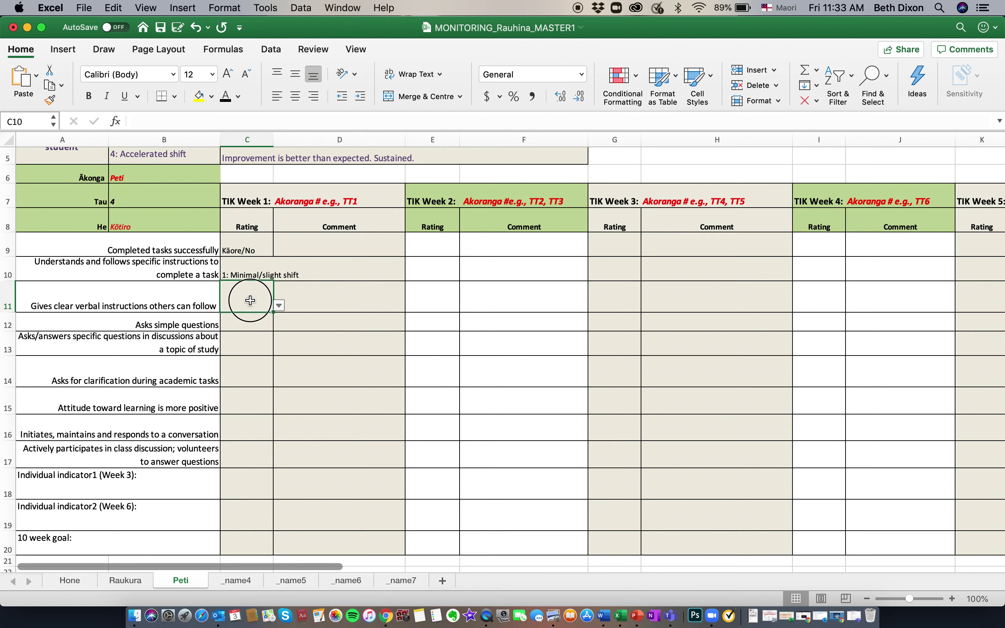
left_click(280, 308)
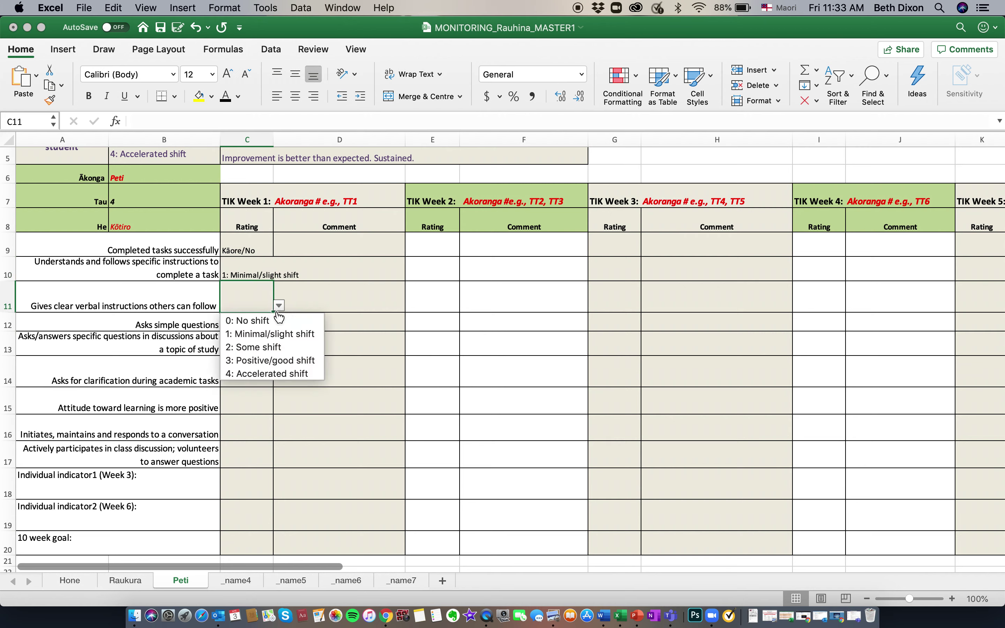
left_click(277, 321)
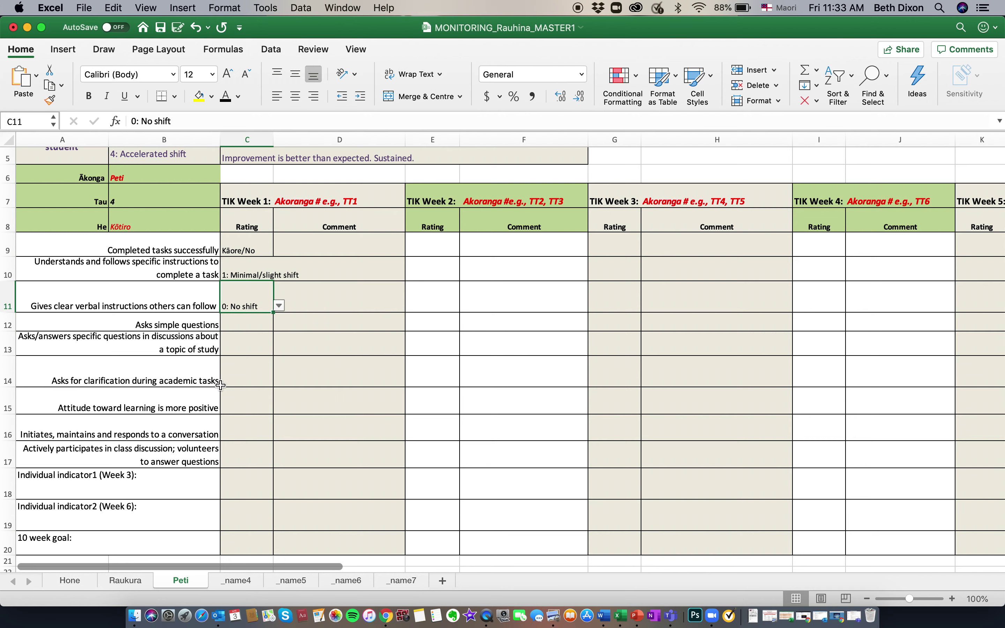
left_click(250, 406)
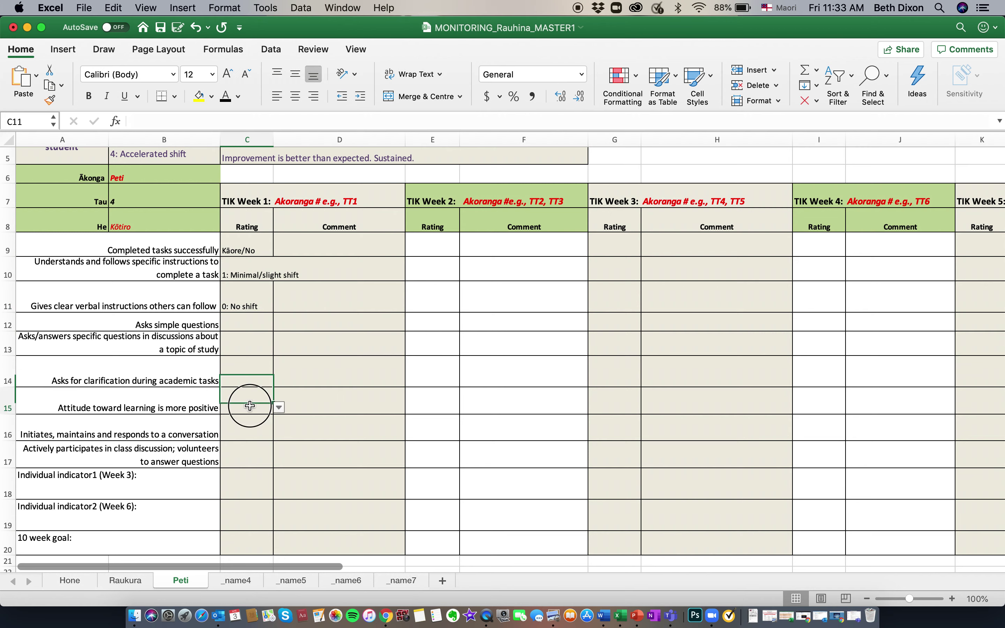
left_click(279, 408)
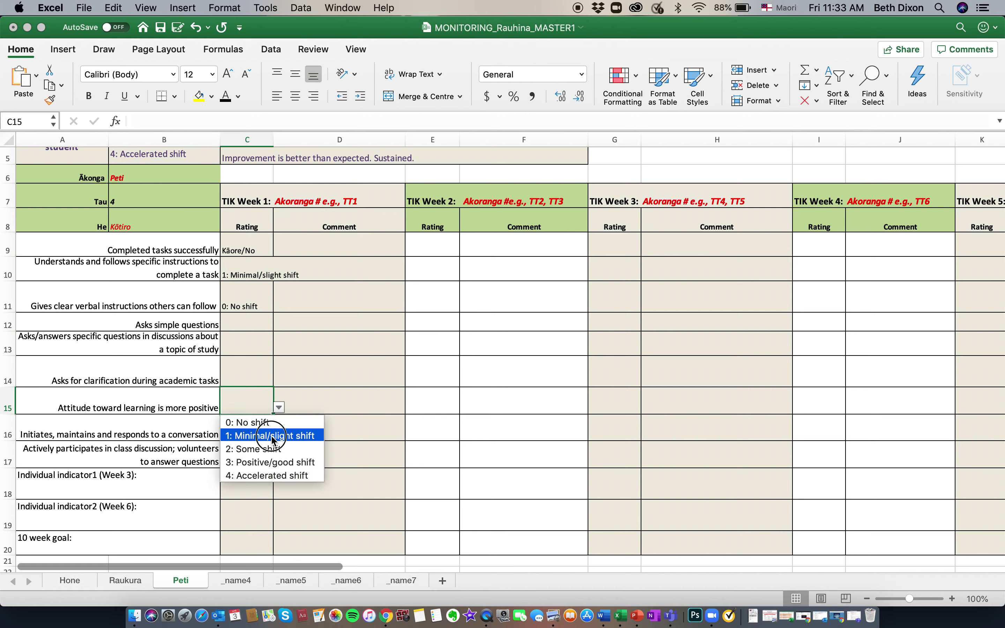
left_click(273, 436)
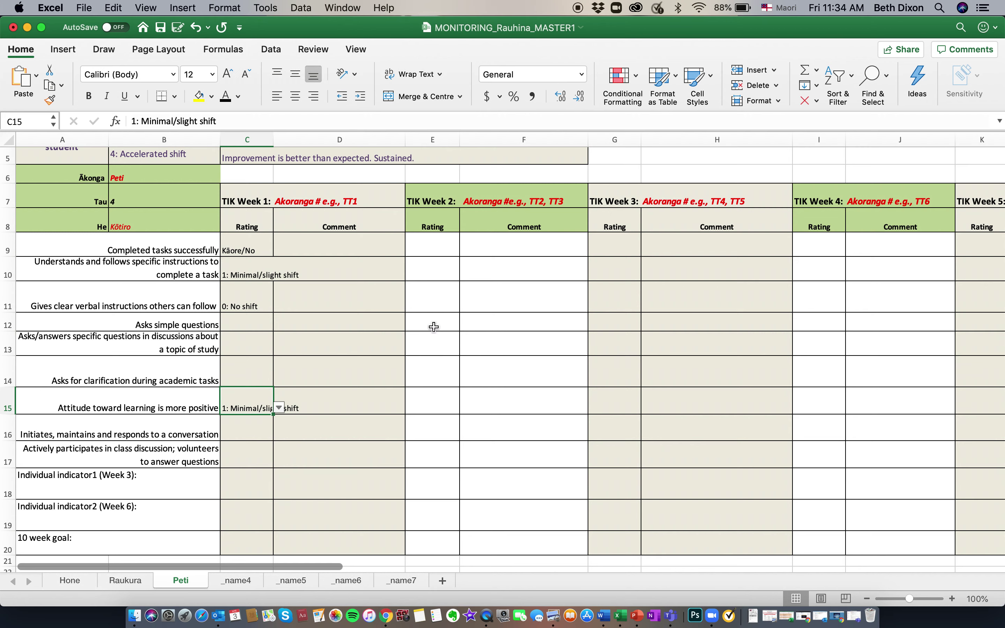
left_click(435, 250)
Step: Rate E9 Āe/Yes and E10 2: Some shift for Week 2
left_click(465, 250)
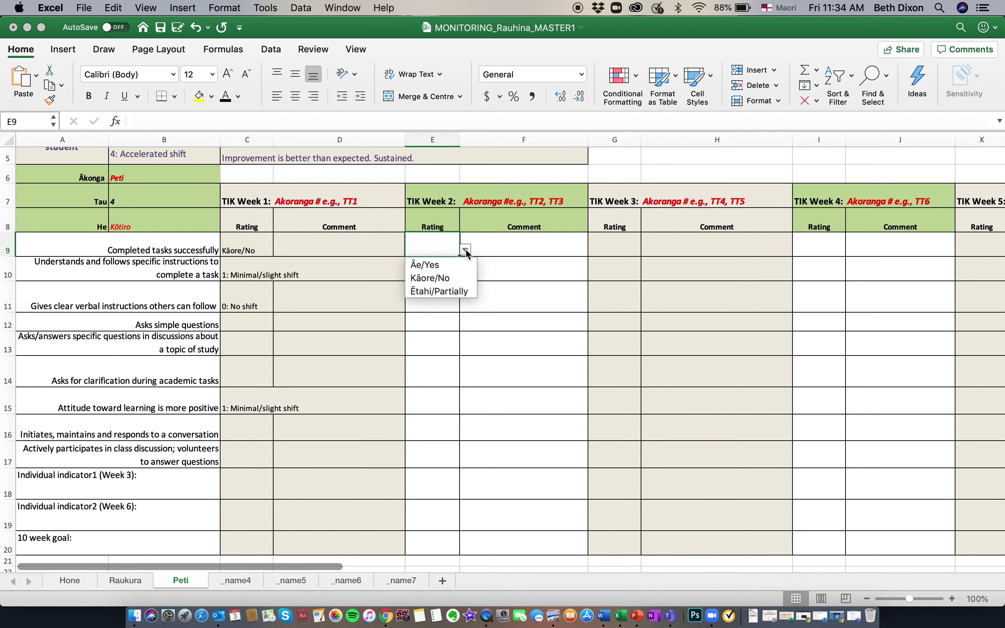
left_click(448, 266)
left_click(446, 268)
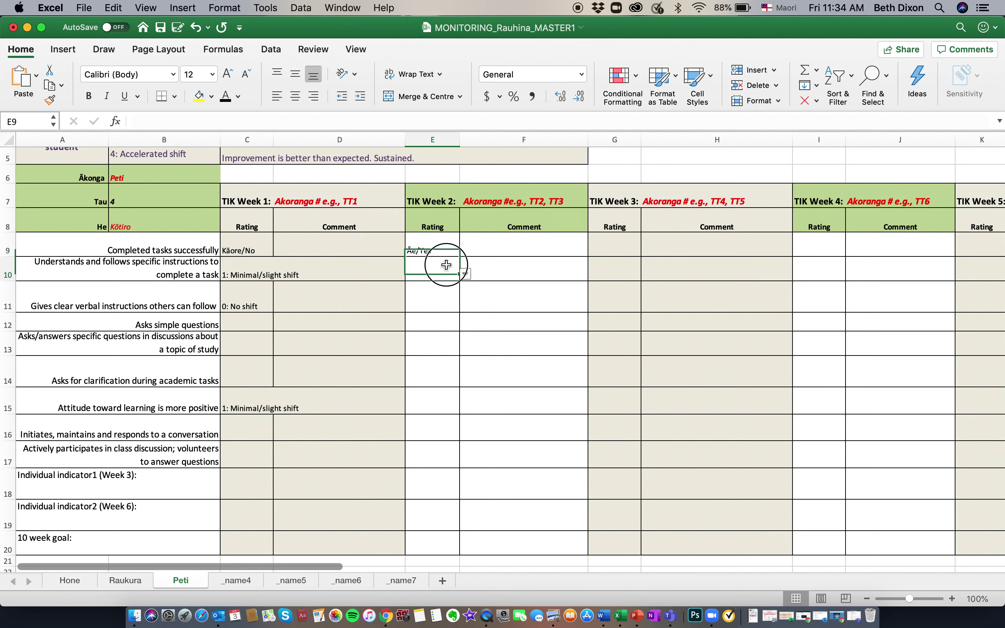
left_click(466, 273)
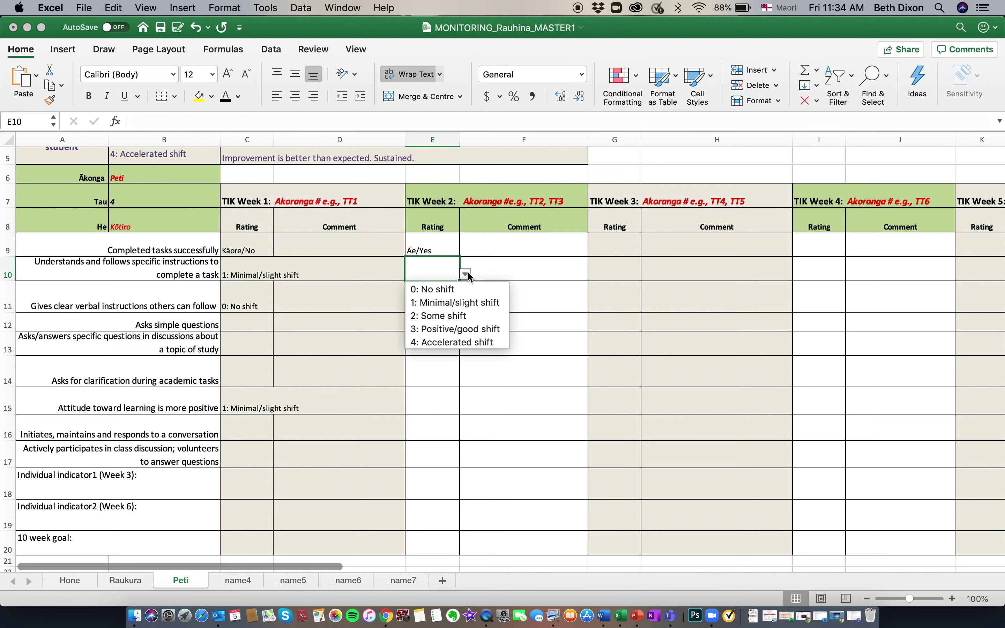
left_click(457, 316)
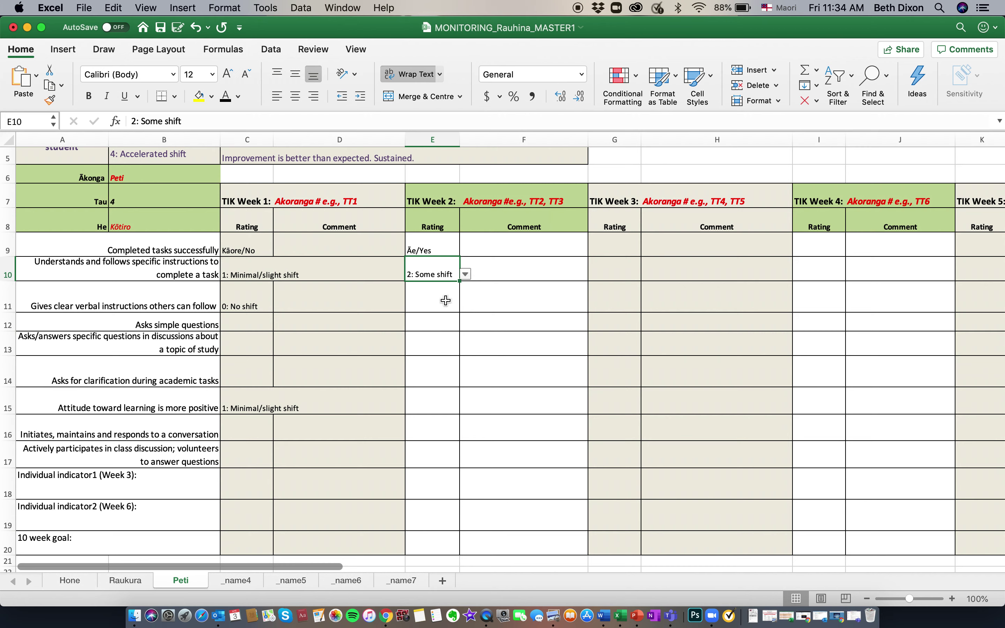
Step: Rate E11 1: Minimal/slight shift and E15 2: Some shift
left_click(447, 299)
left_click(466, 306)
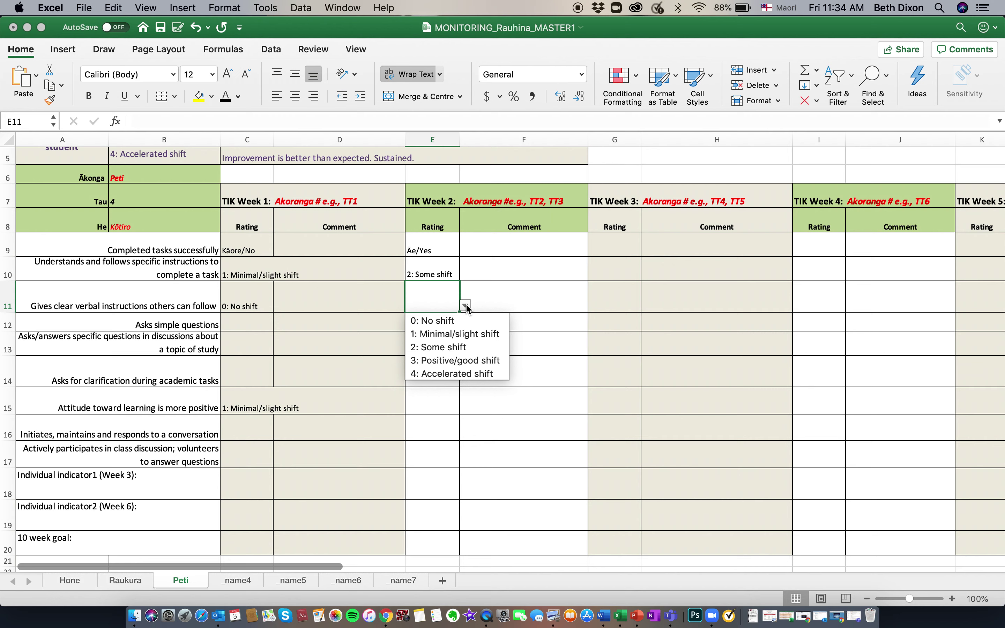
left_click(461, 334)
left_click(436, 405)
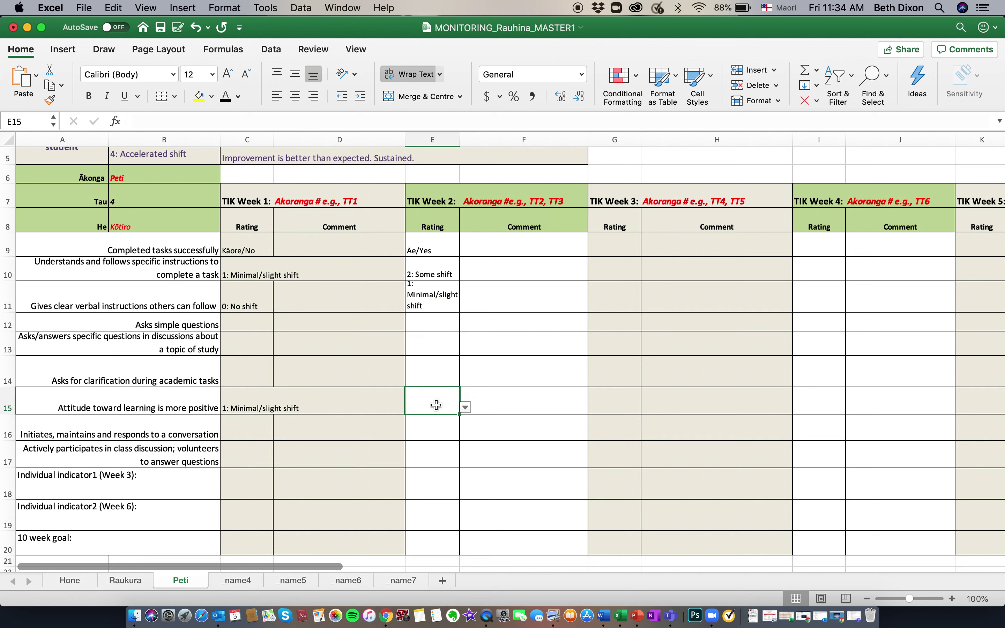
left_click(466, 408)
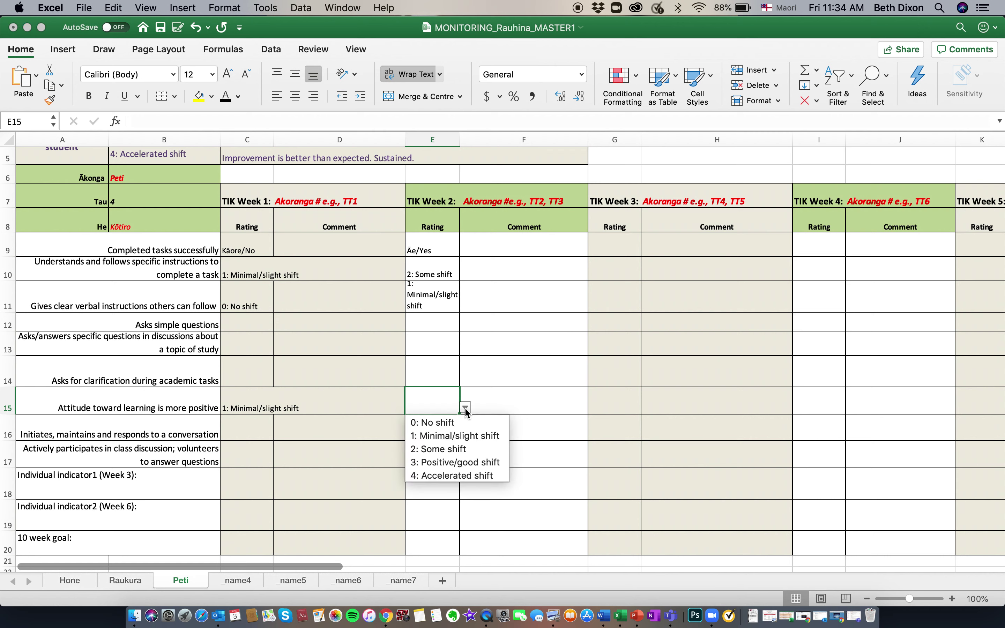
left_click(456, 451)
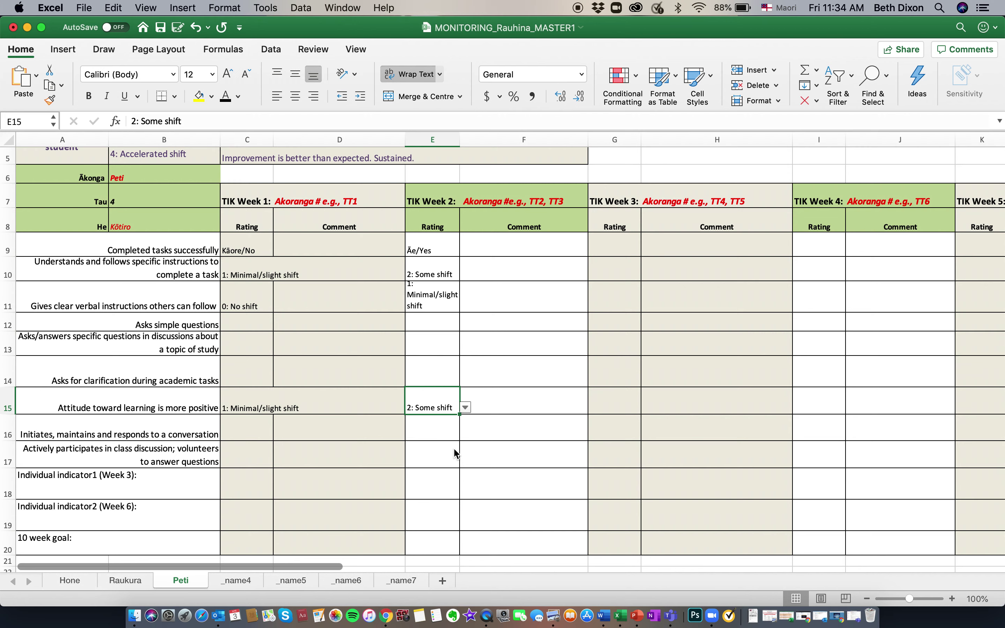